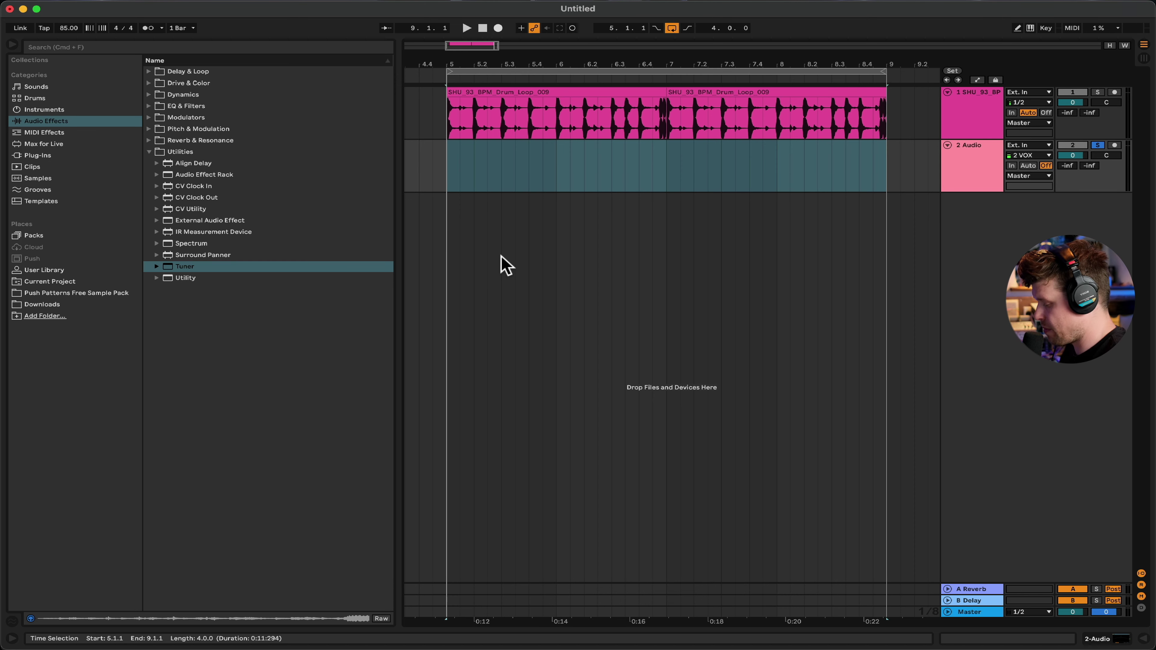
# Check the installed version (Live 11 Suite 11.3.3) in About Live, then open Preferences.
pyautogui.click(50, 3)
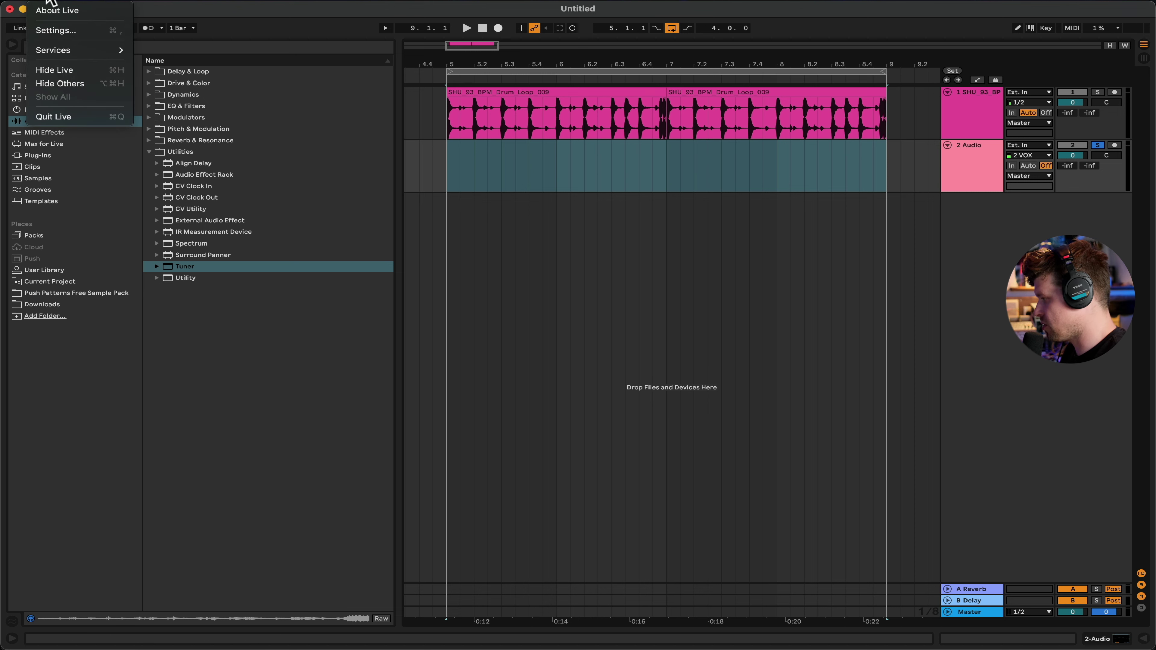
pyautogui.click(85, 10)
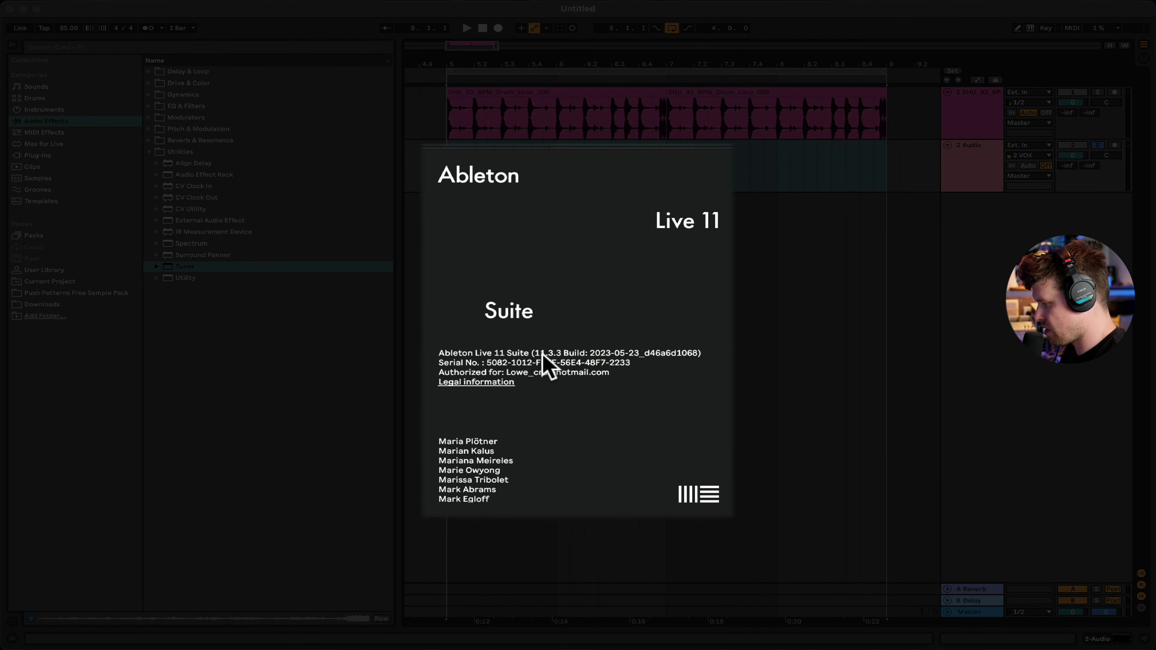
pyautogui.press('super+comma')
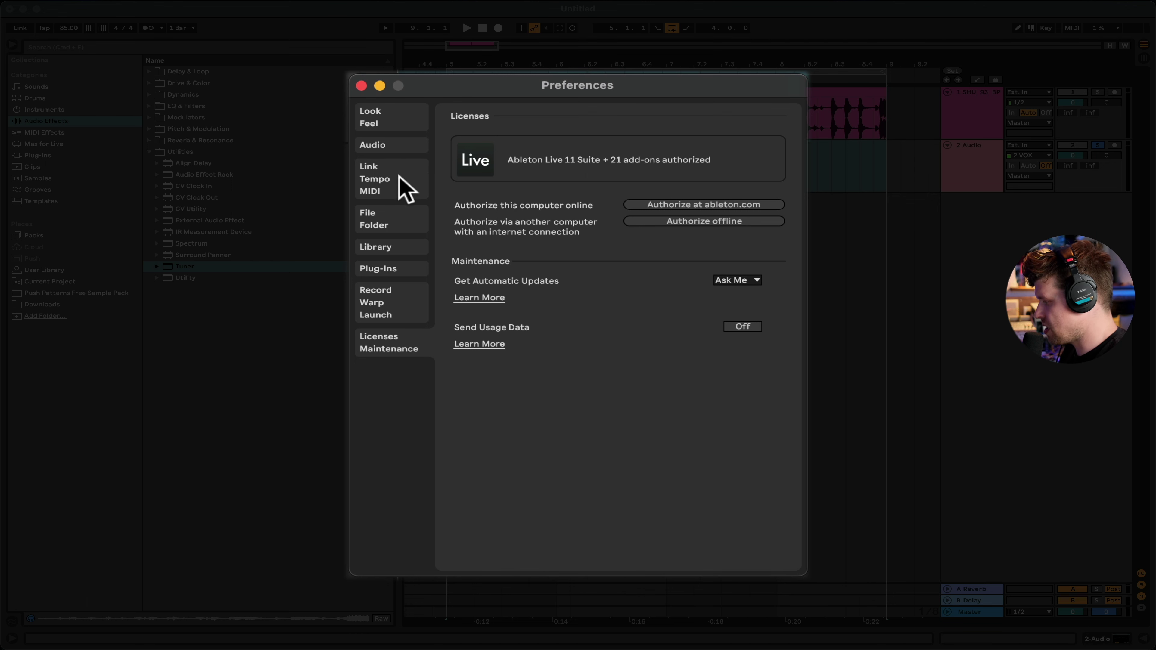
# Confirm Auto-Warp Long Samples is on, close Preferences, and pick Wildflower.wav from Downloads.
pyautogui.click(401, 312)
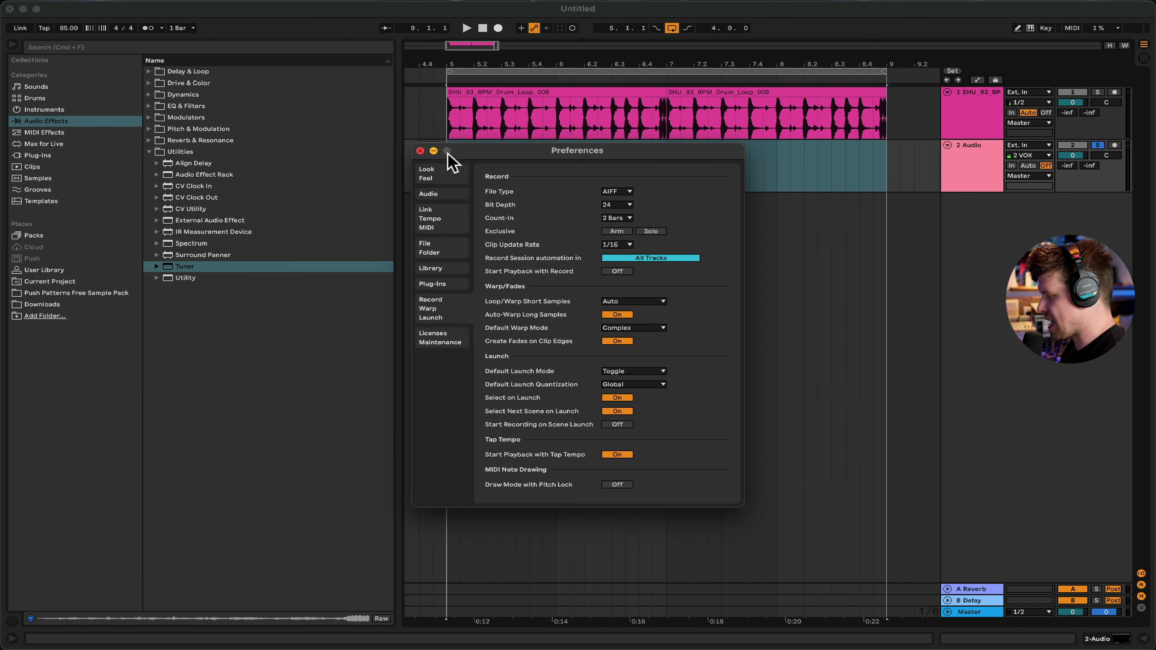
pyautogui.click(420, 150)
pyautogui.click(91, 304)
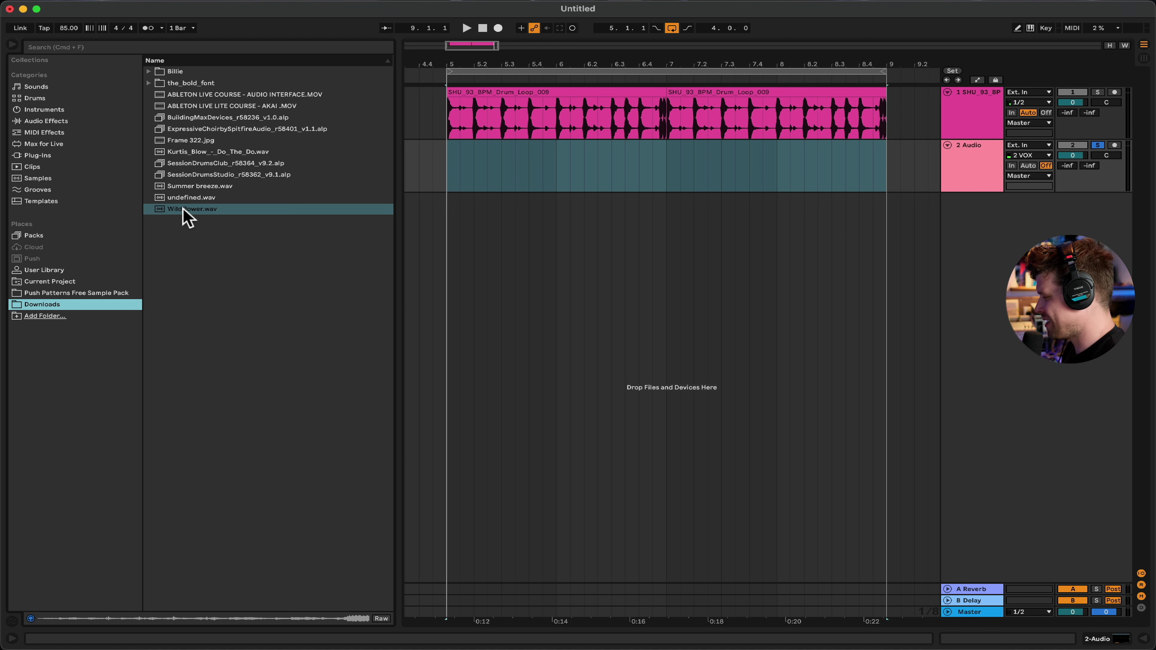
pyautogui.click(184, 210)
# Place Wildflower.wav on audio track 2 and view its clip in the sample editor.
pyautogui.moveTo(185, 210); pyautogui.dragTo(446, 172)
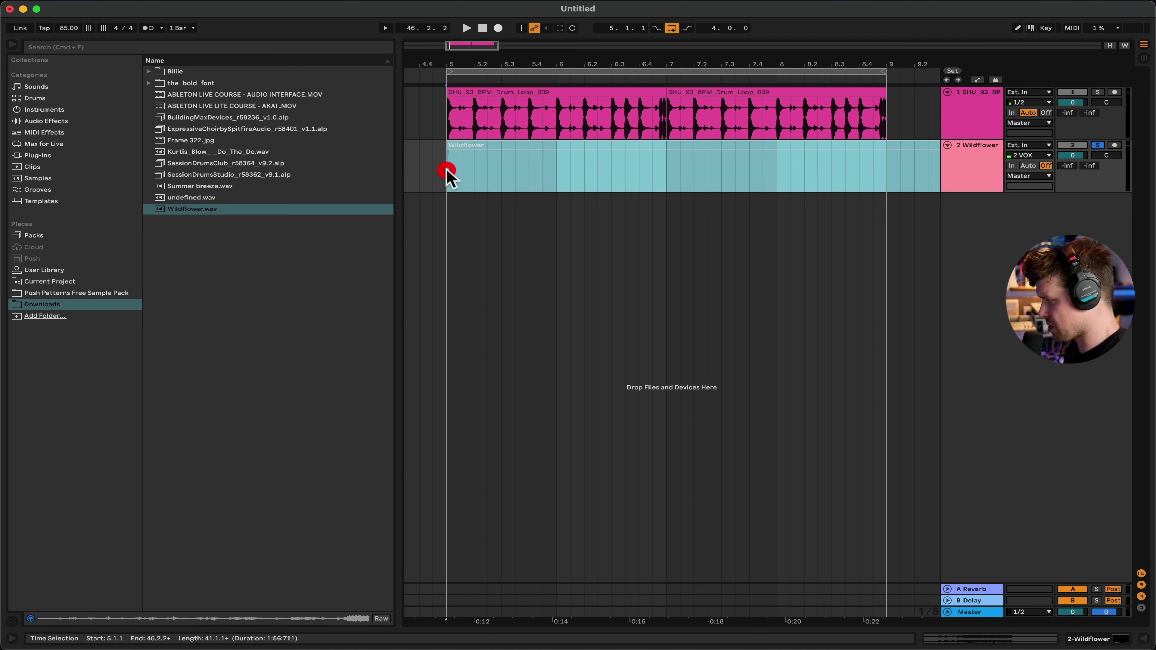
pyautogui.doubleClick(494, 146)
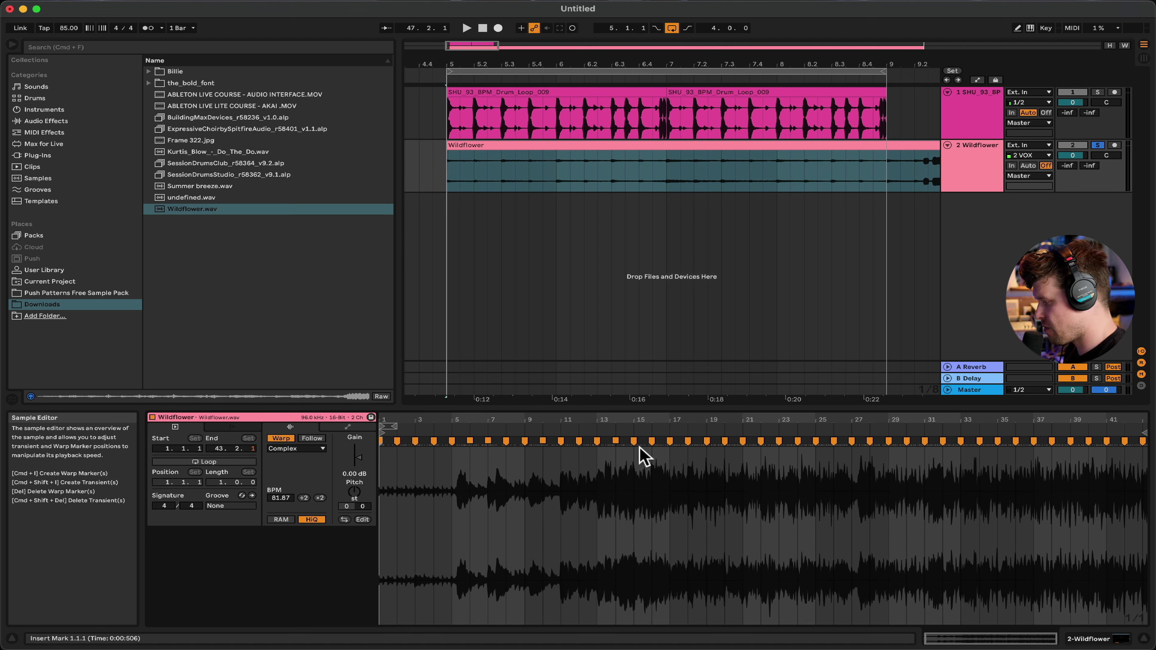
pyautogui.scroll(5, 474, 485)
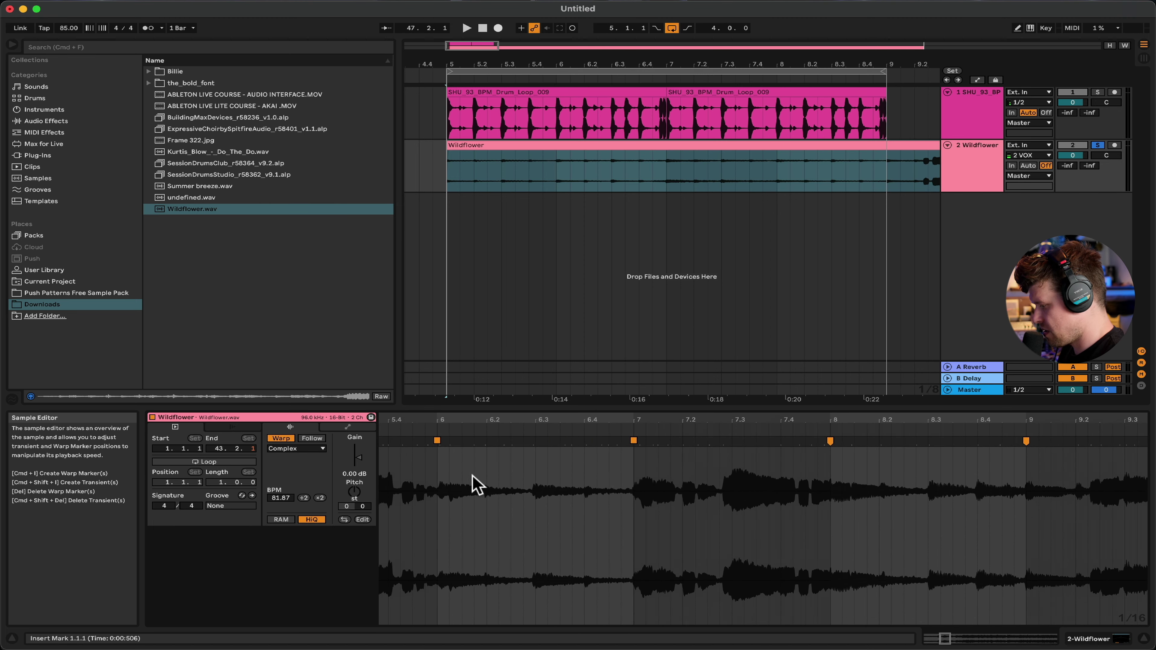
pyautogui.hscroll(-15, 615, 495)
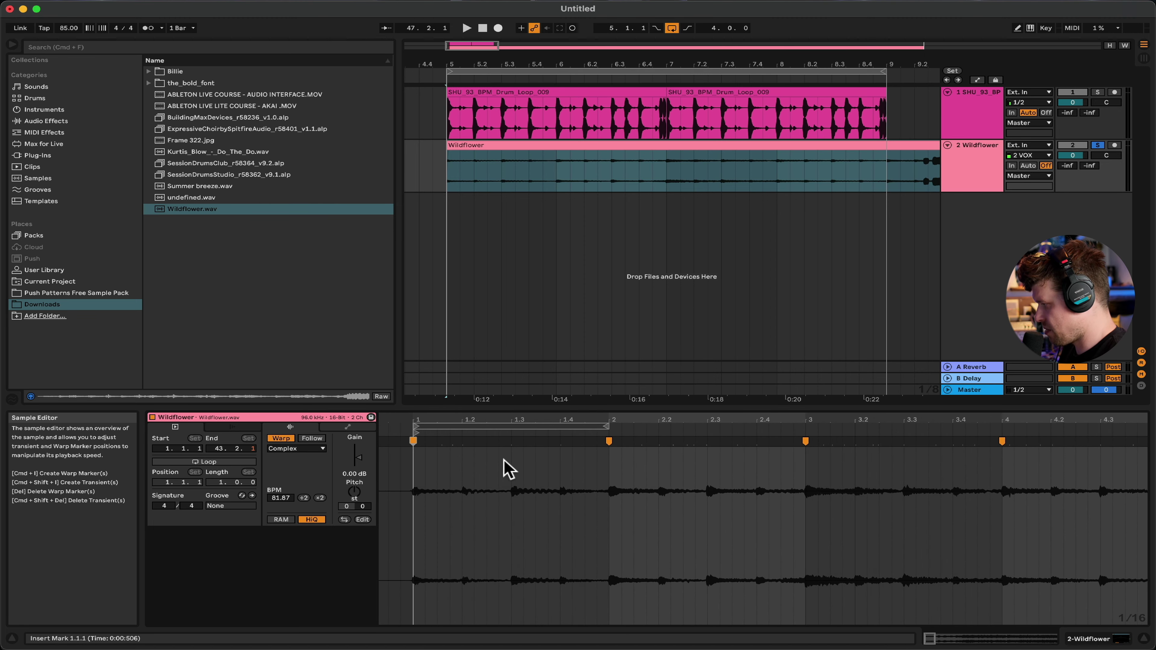
# Turn on the metronome and play the Wildflower clip alongside the drum loop.
pyautogui.click(146, 28)
pyautogui.click(448, 176)
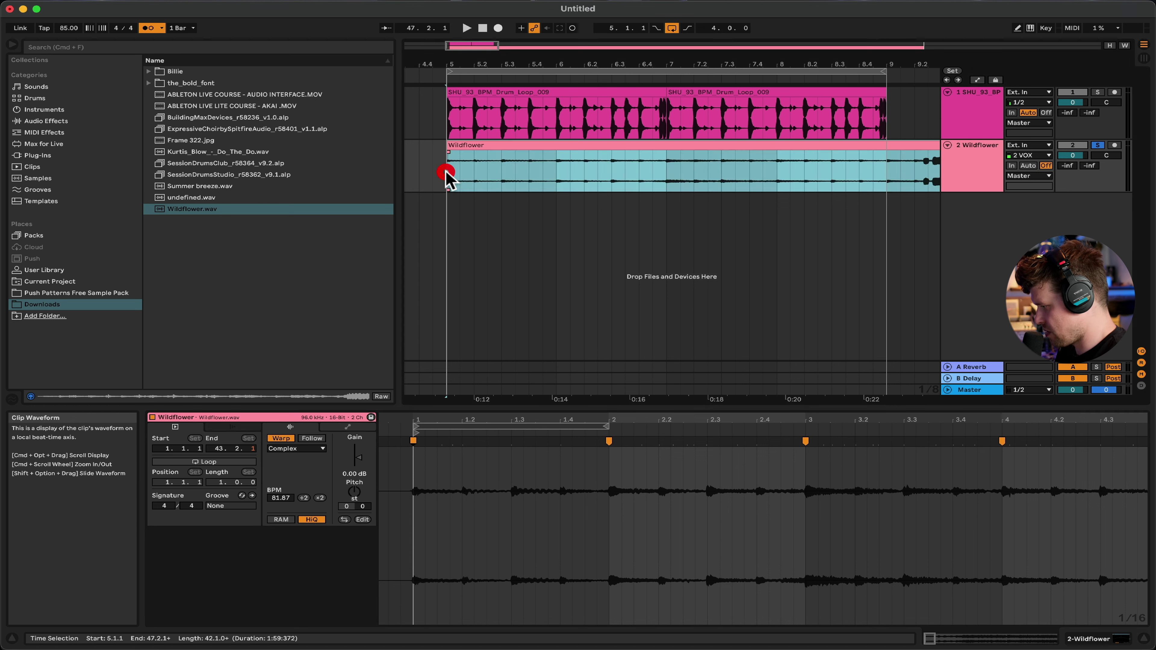
pyautogui.press('space')
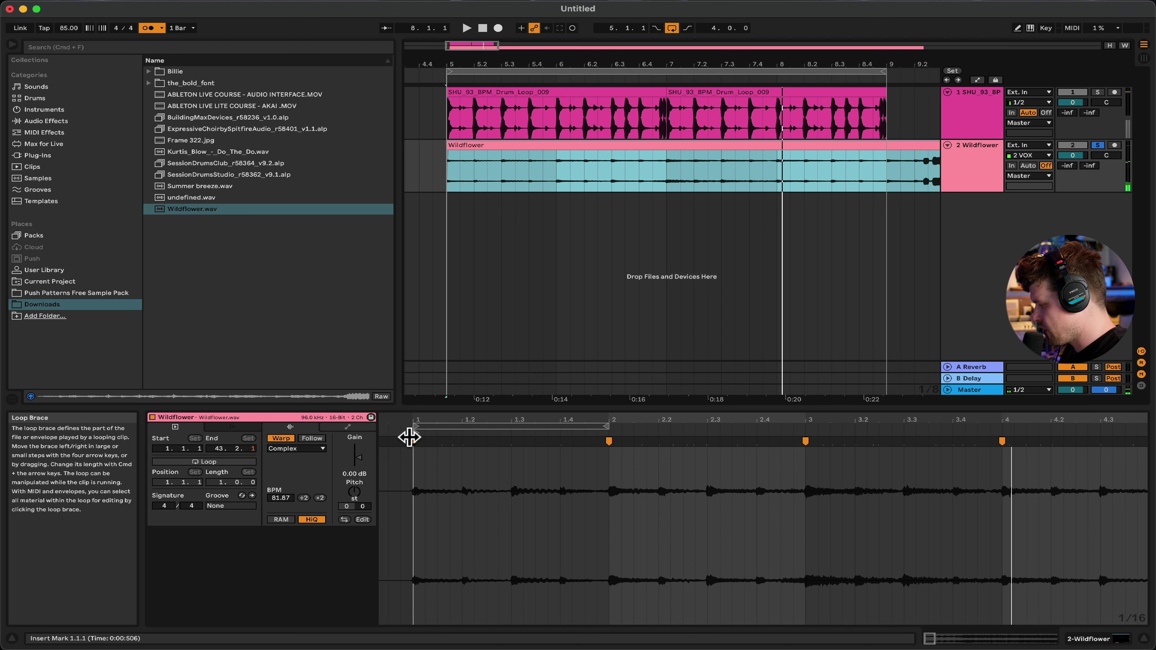
# Add a warp marker at beat 1.2 and warp the whole sample as a 32-bar loop.
pyautogui.click(460, 439)
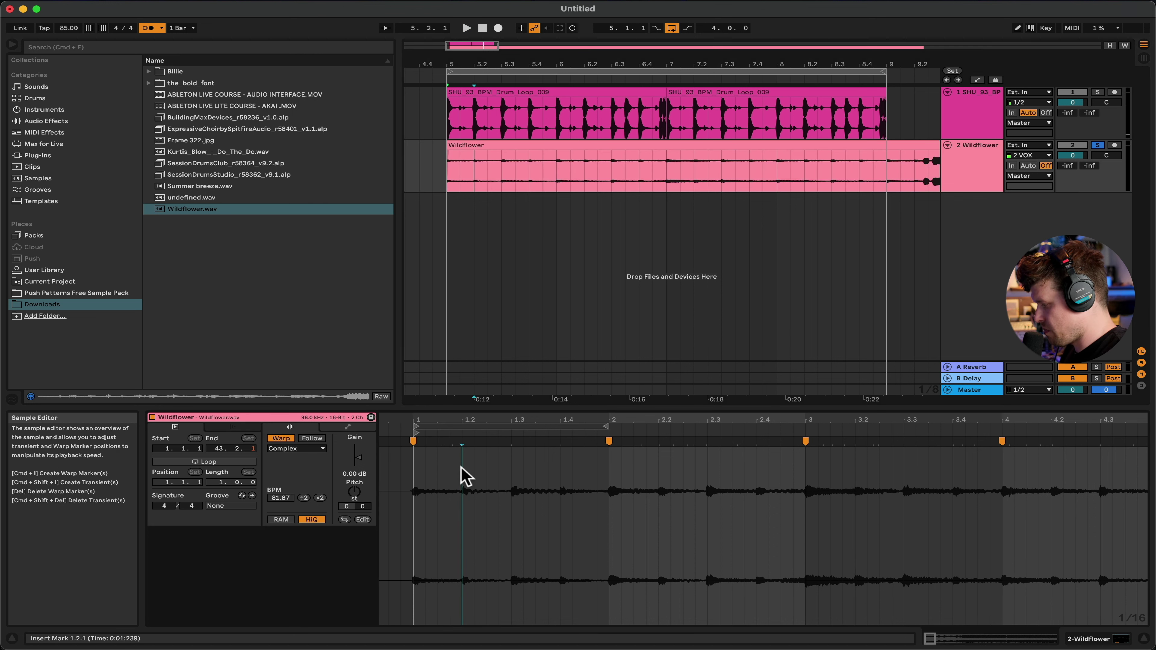
pyautogui.doubleClick(460, 439)
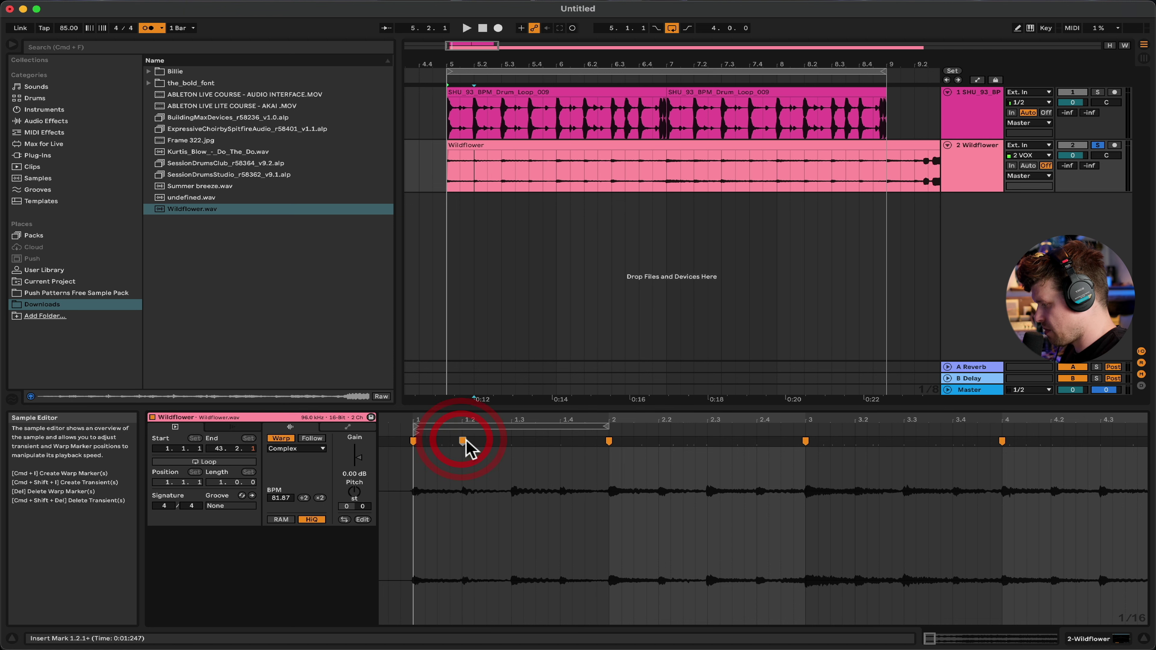
pyautogui.rightClick(463, 441)
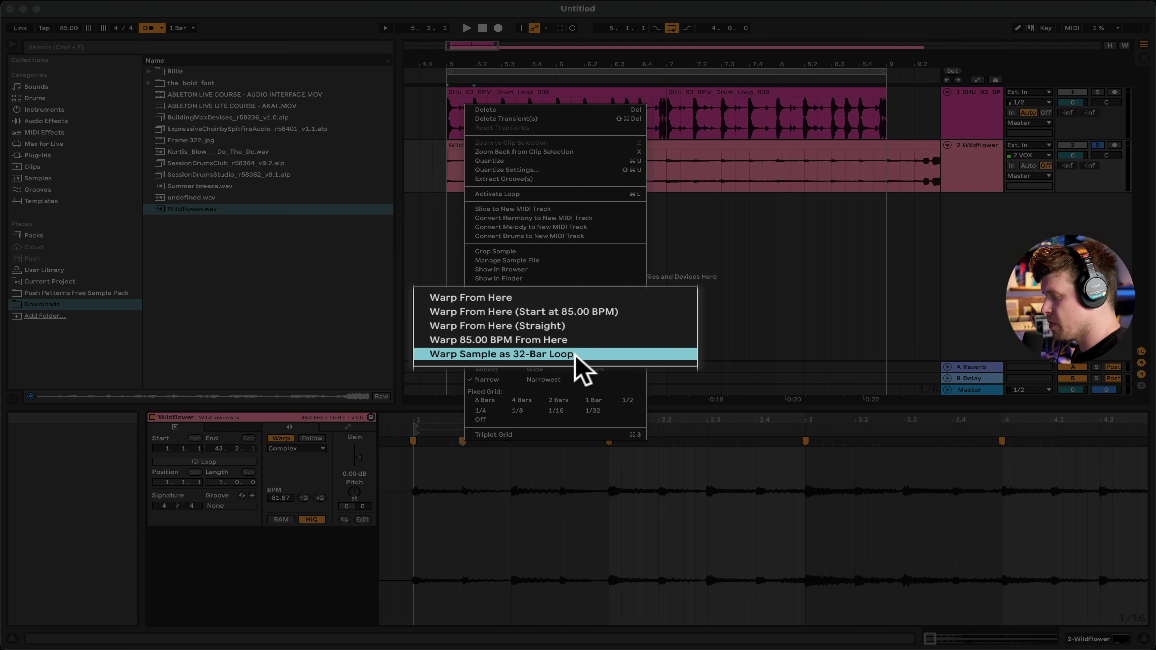
pyautogui.click(574, 354)
# Warp the selection of bars 1–5 as a 4-bar loop.
pyautogui.moveTo(705, 512); pyautogui.dragTo(395, 509)
pyautogui.rightClick(395, 510)
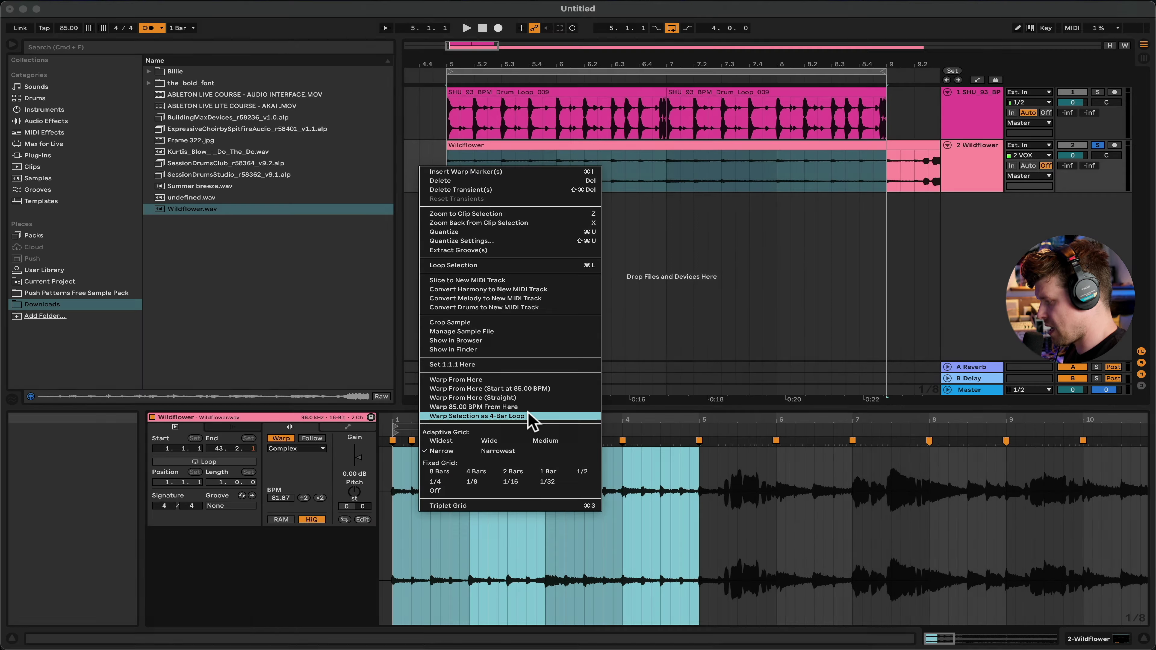
pyautogui.click(528, 413)
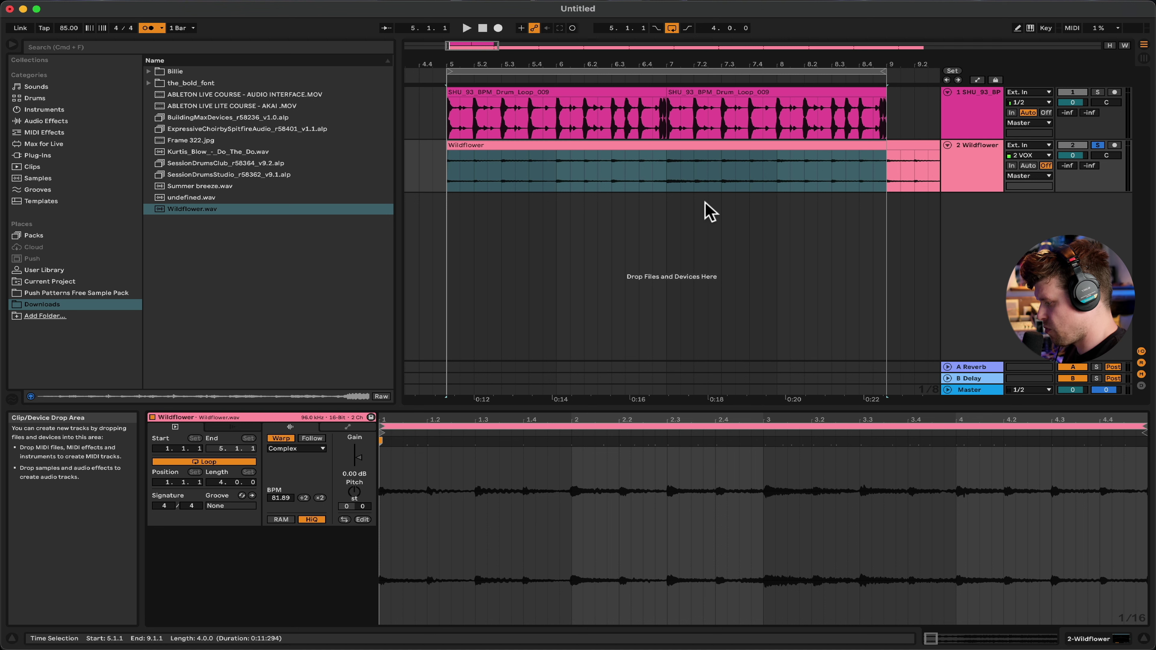
# Solo track 1 and play from the start of the Wildflower clip.
pyautogui.scroll(-3, 707, 213)
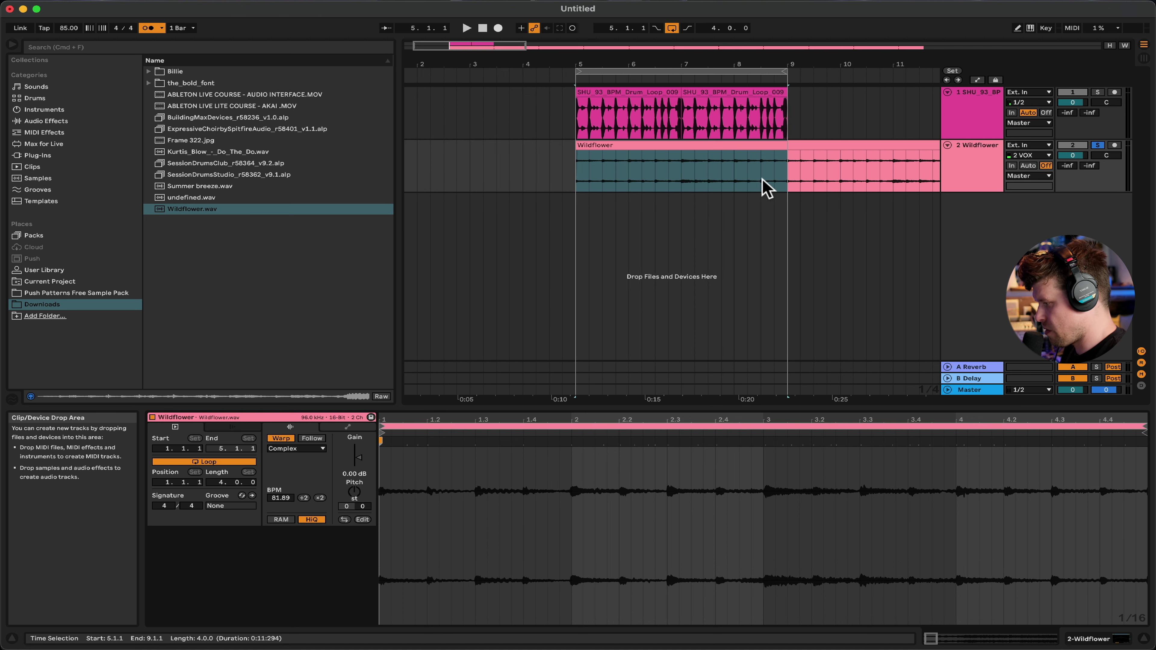
pyautogui.scroll(-10, 778, 182)
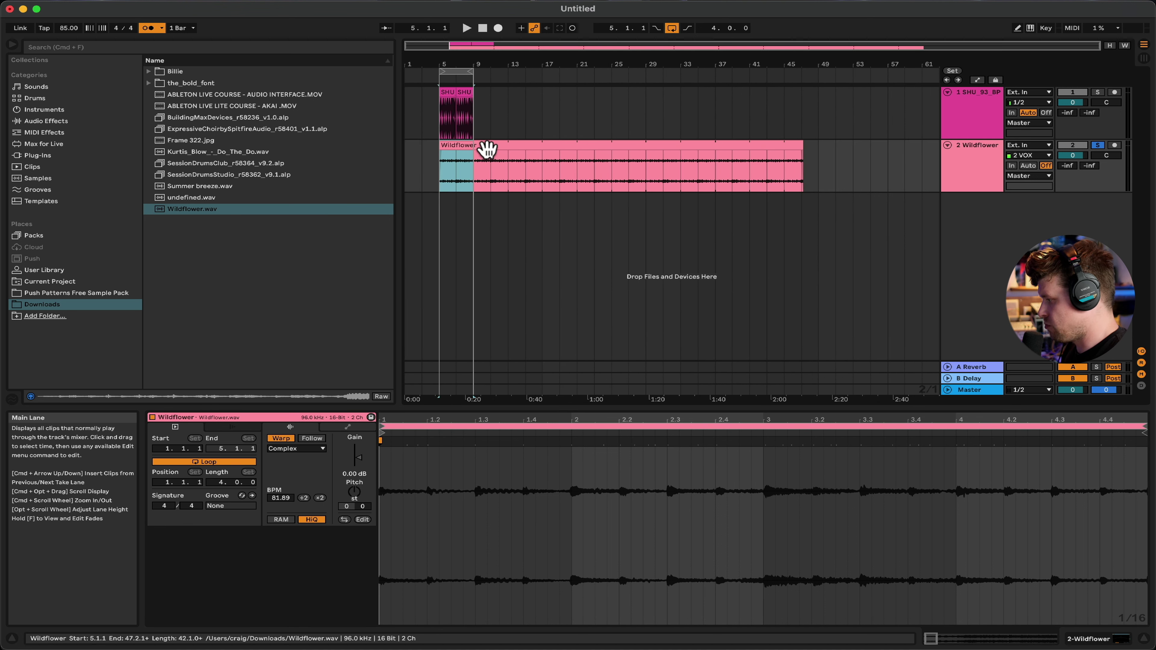
pyautogui.click(440, 168)
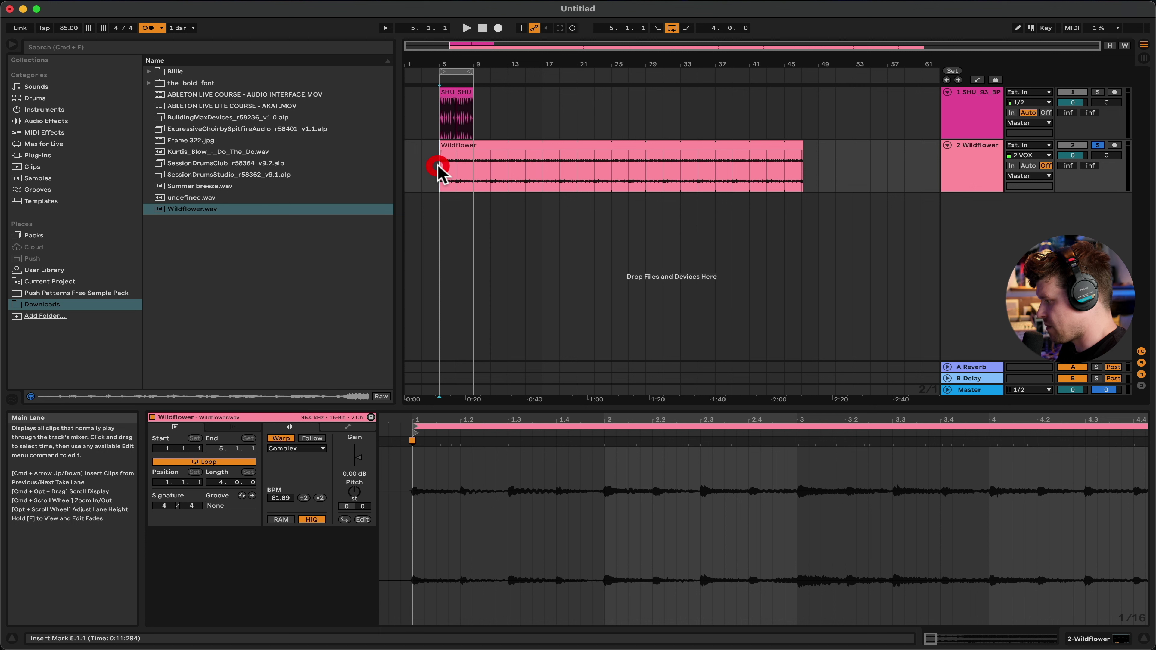
pyautogui.click(1098, 92)
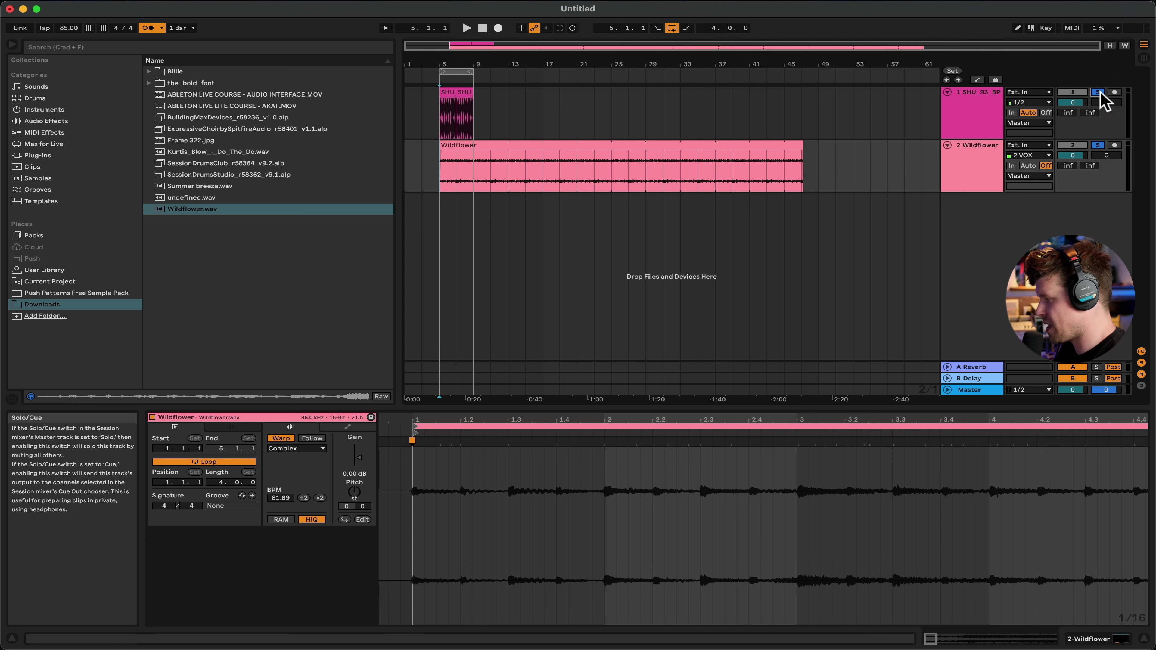
pyautogui.press('space')
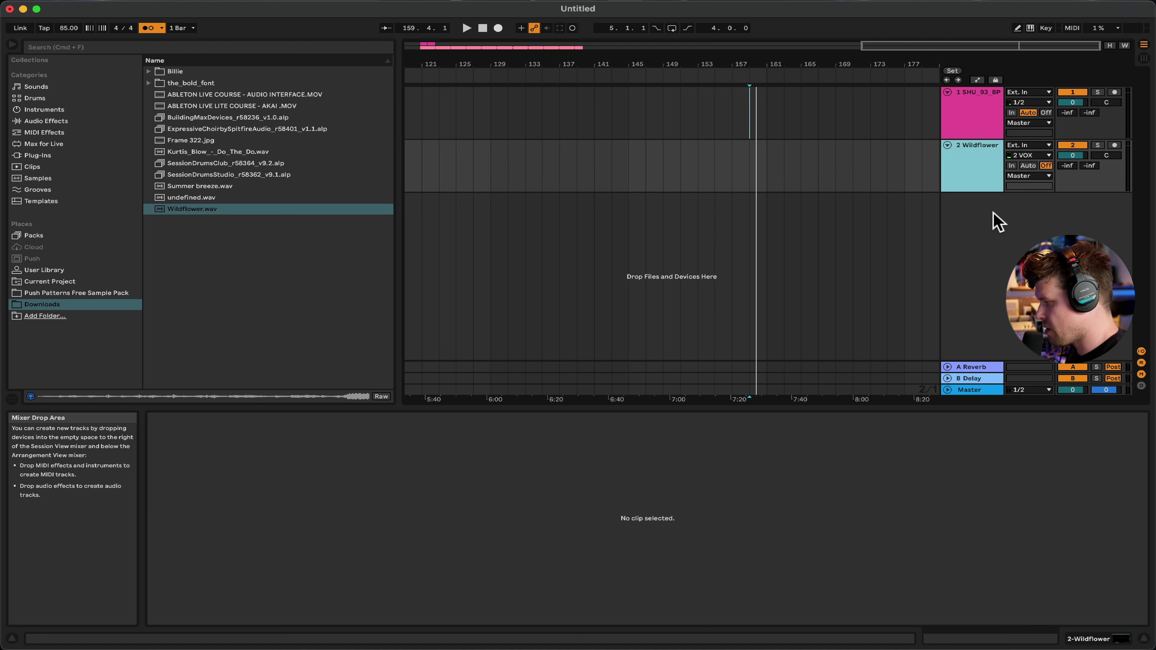
# Switch the metronome off and add a third MIDI track with Simpler loaded.
pyautogui.click(530, 142)
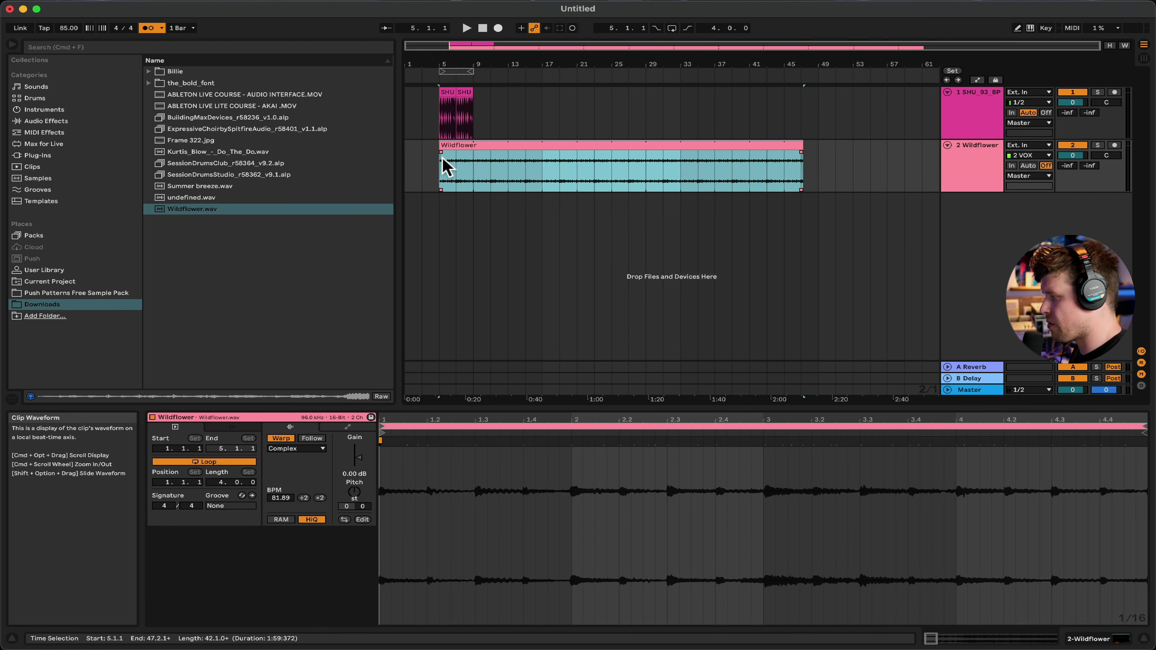
pyautogui.click(148, 28)
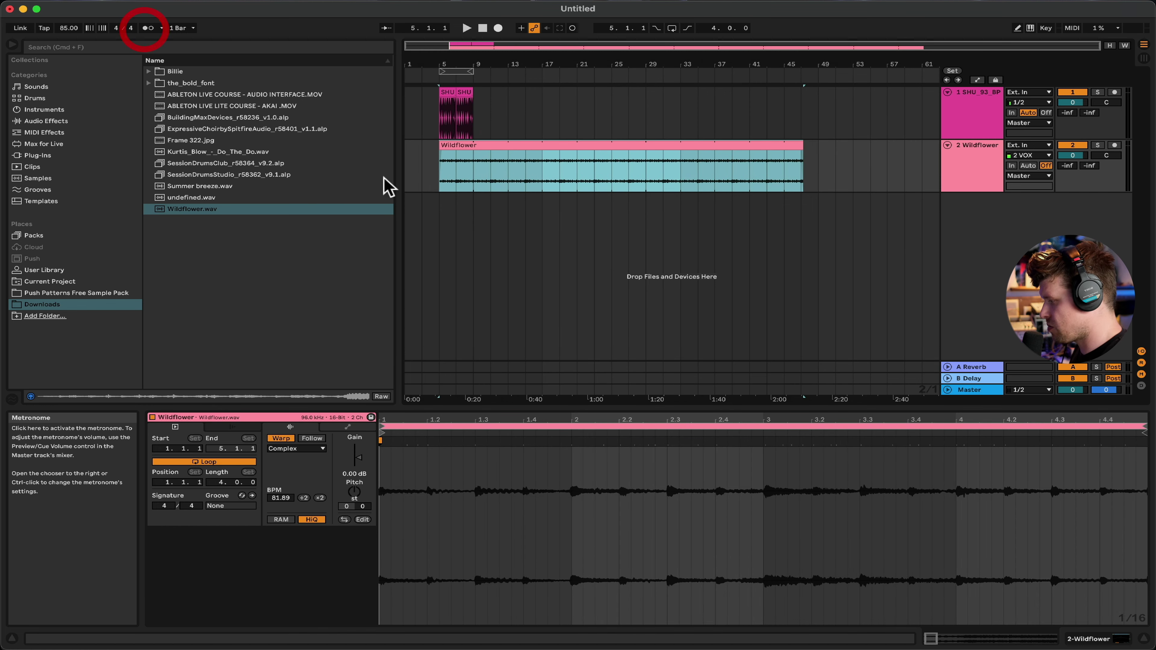
pyautogui.press('super+shift')
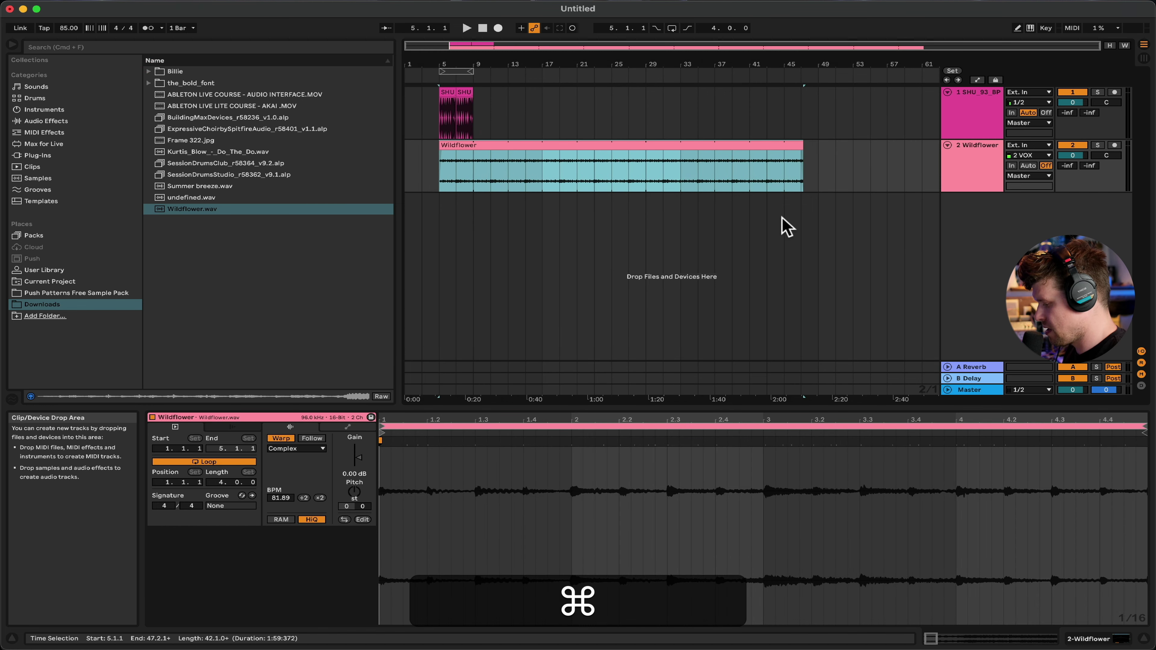
pyautogui.press('super+shift+t')
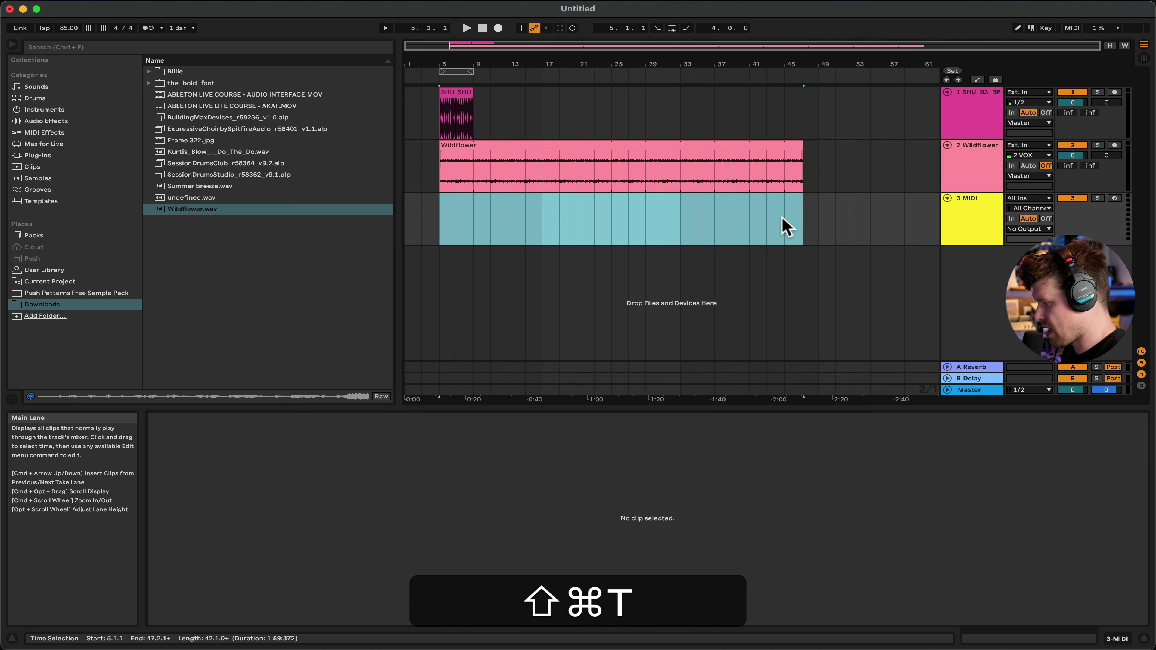
pyautogui.click(46, 109)
pyautogui.click(173, 255)
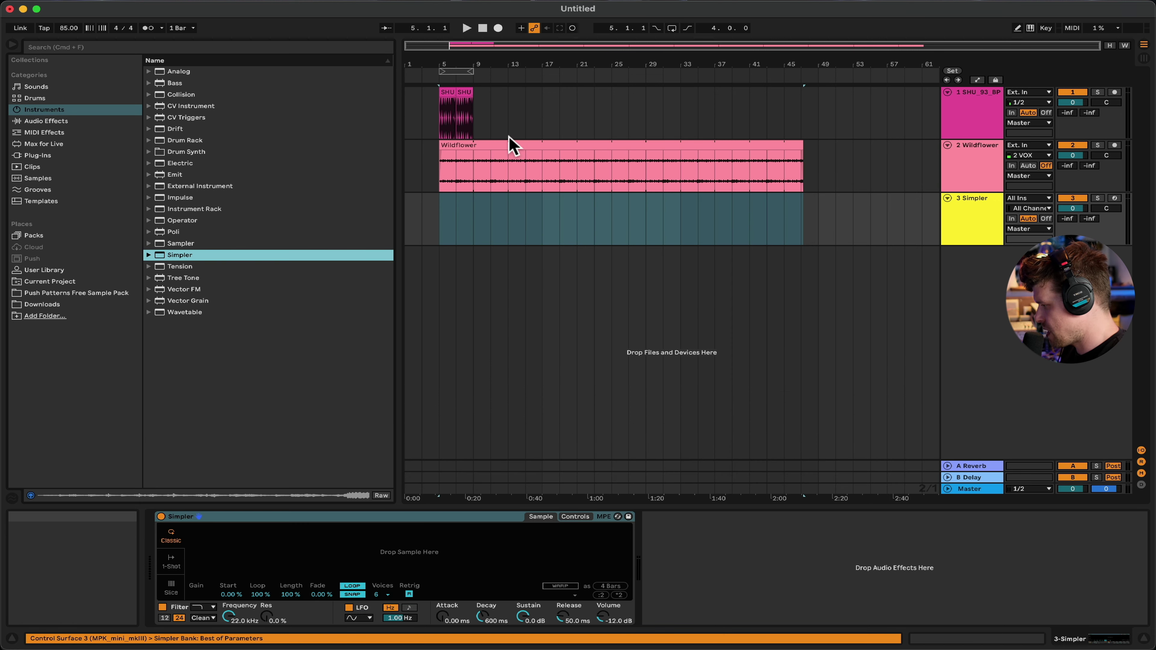
# Load the Wildflower clip into Simpler, crop it, and slice by beat at 1/4.
pyautogui.moveTo(464, 144); pyautogui.dragTo(378, 542)
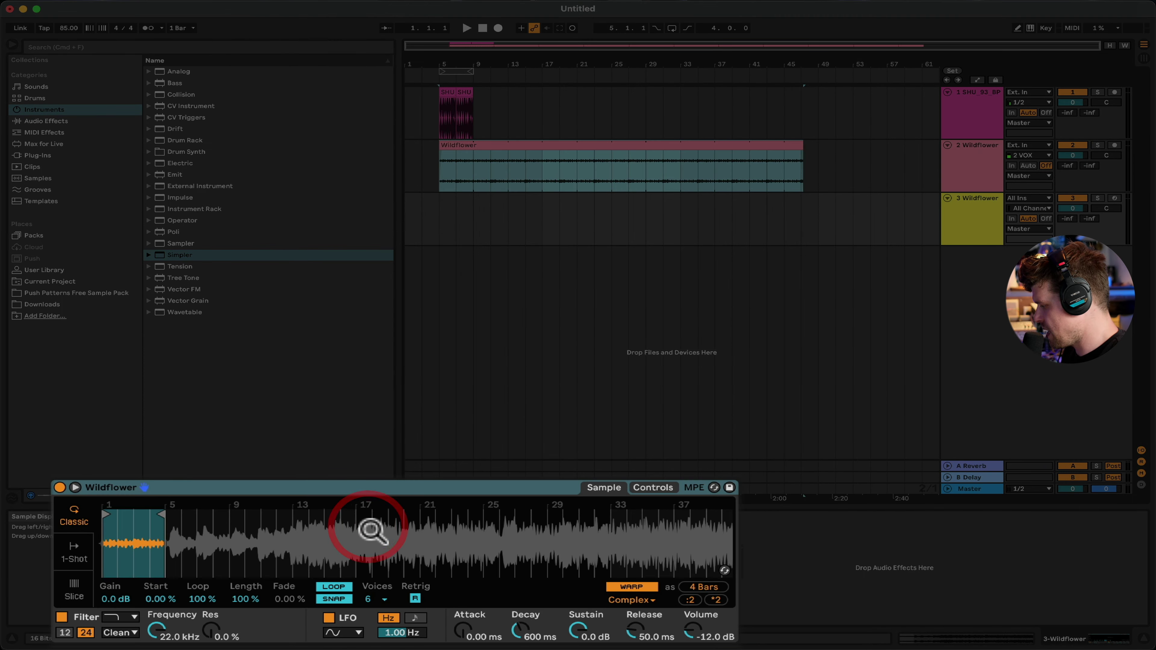
pyautogui.rightClick(225, 548)
pyautogui.click(246, 620)
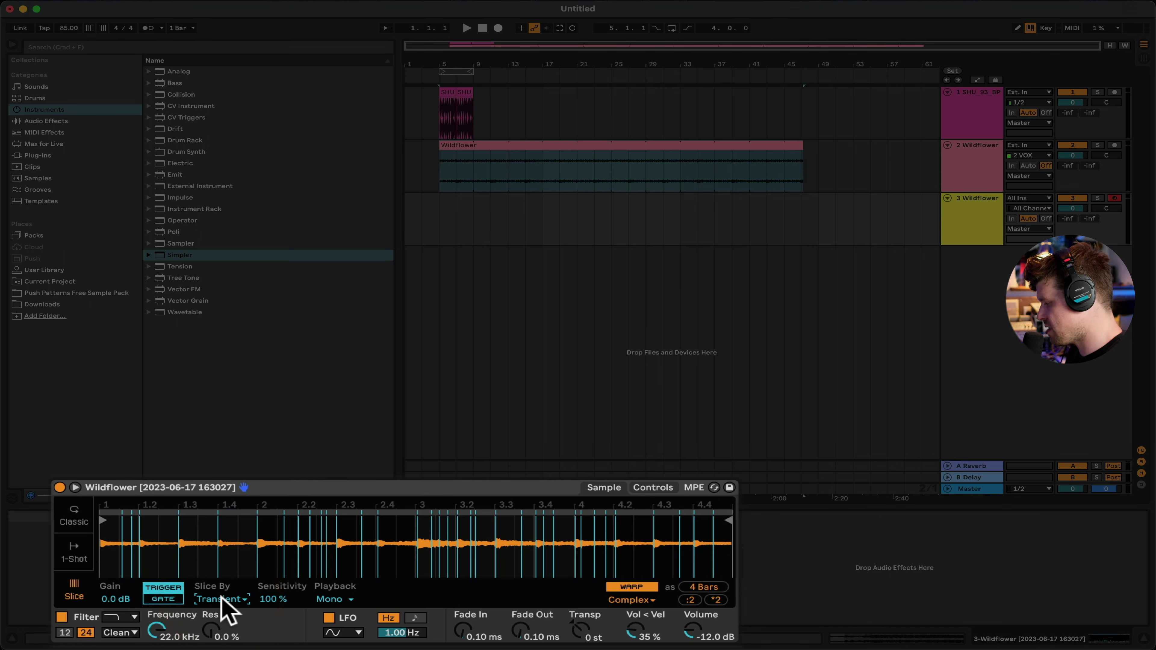
pyautogui.click(222, 600)
pyautogui.click(227, 613)
pyautogui.click(282, 601)
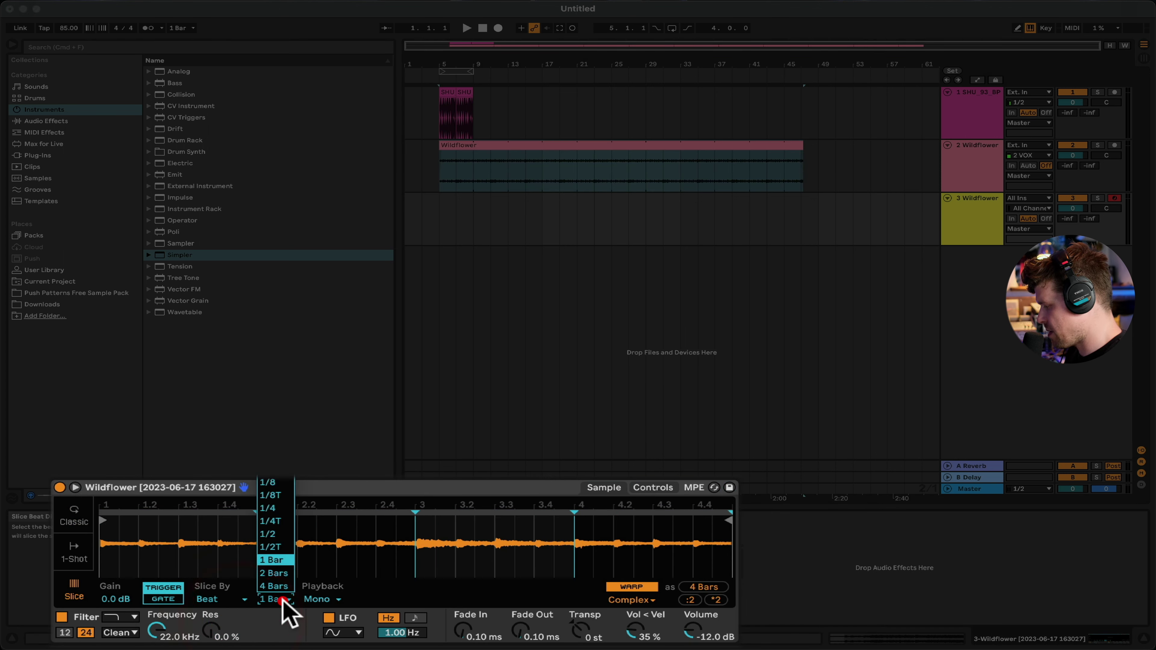
pyautogui.click(279, 508)
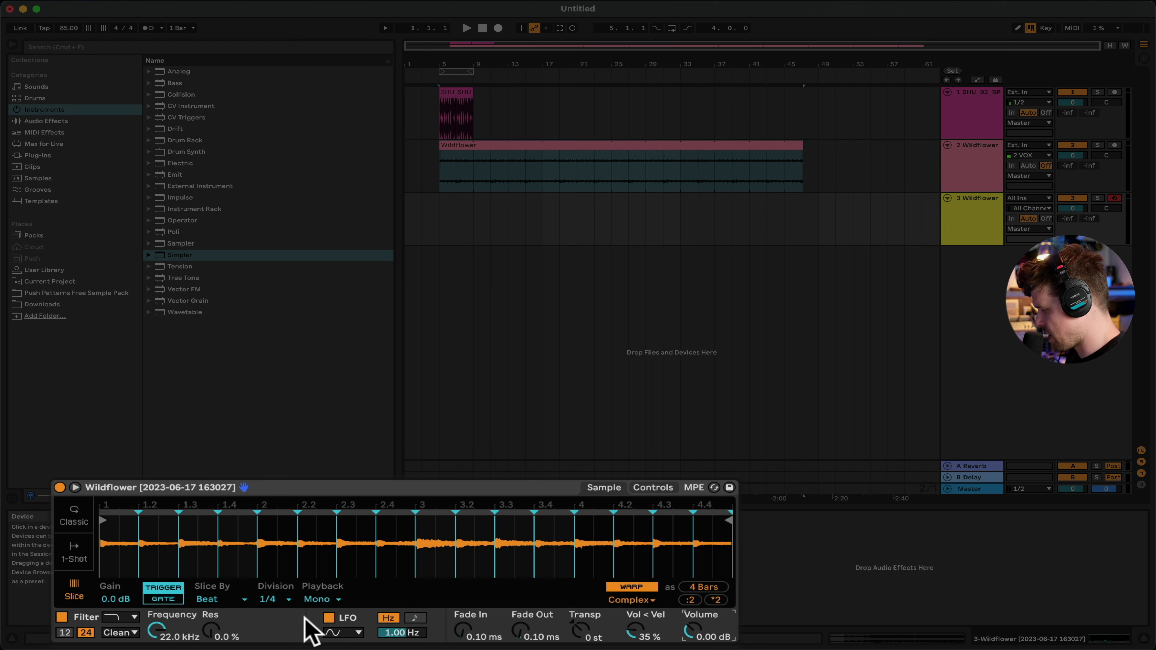
# Transpose the slices down to −8 st and play bars 5–9 as a loop.
pyautogui.click(583, 633)
pyautogui.moveTo(586, 637); pyautogui.dragTo(586, 624)
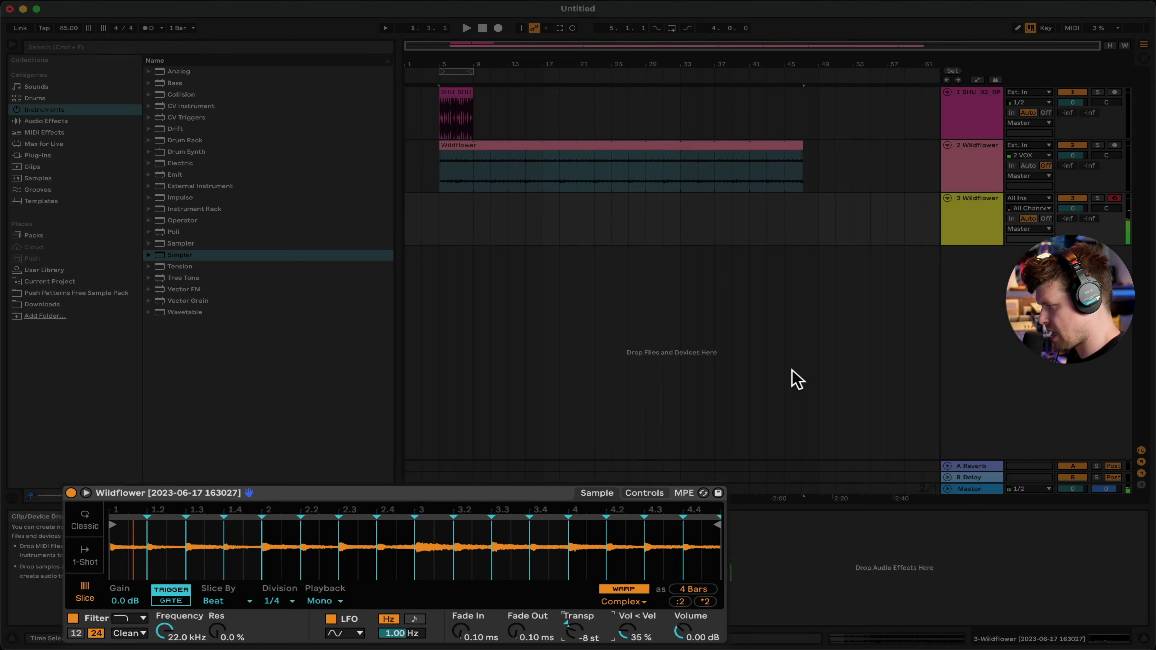
pyautogui.press('super+l')
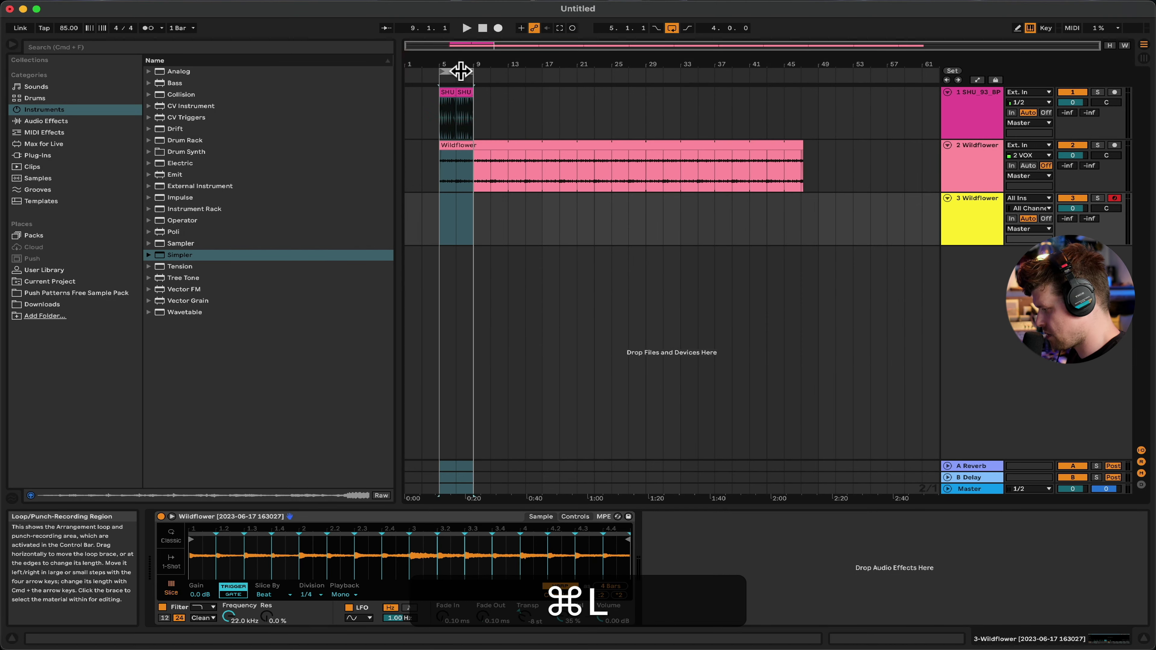
pyautogui.press('space')
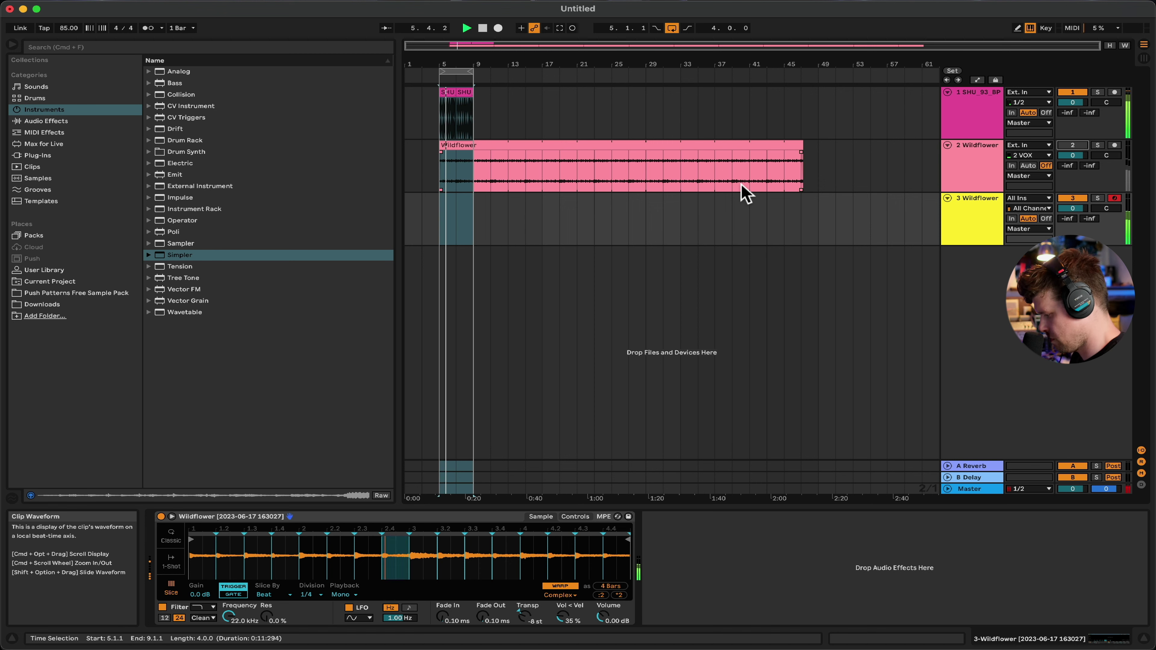
pyautogui.press('space')
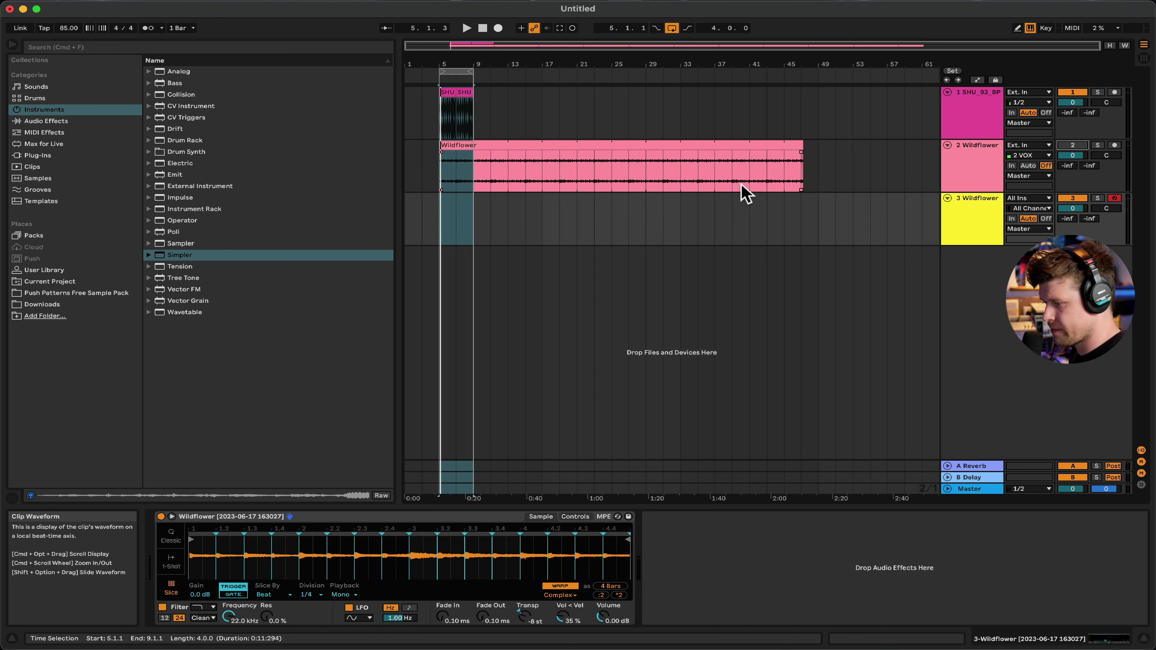